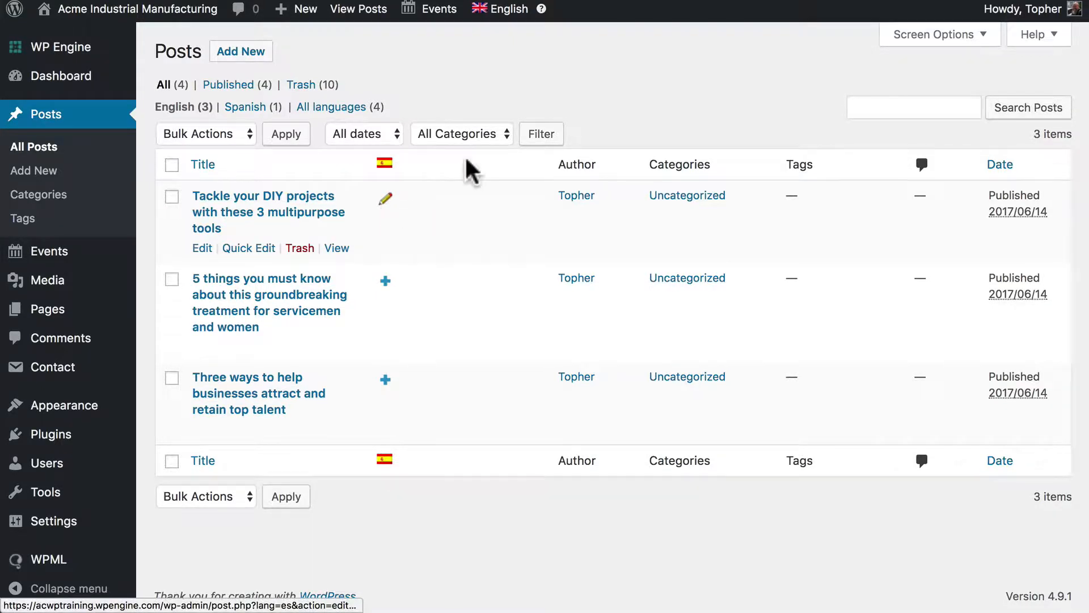
# - Open the Spanish translation of the DIY post for review
pyautogui.click(386, 198)
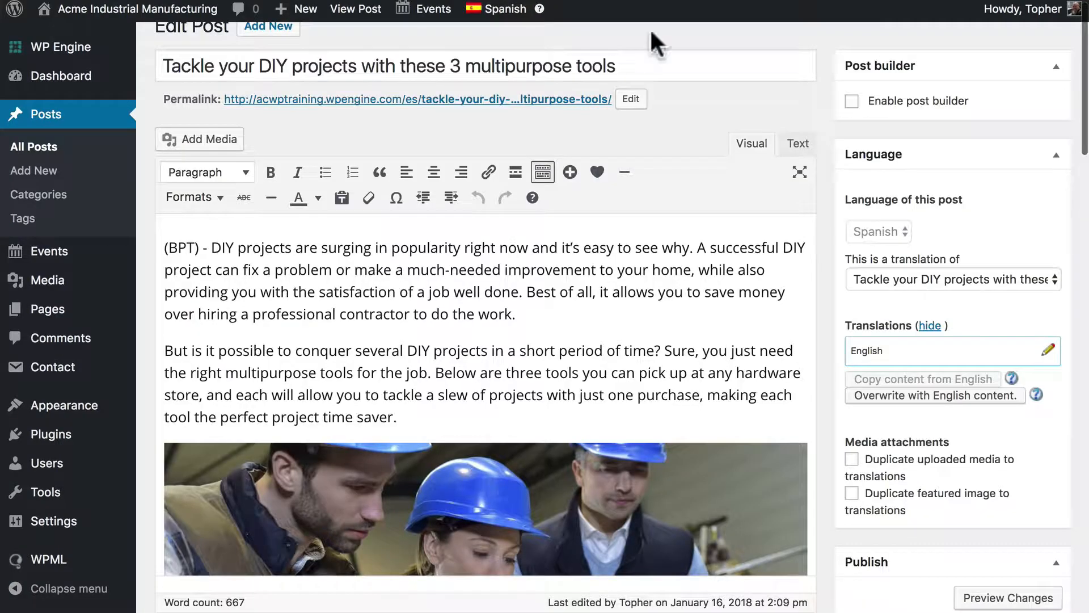
pyautogui.scroll(-2, 813, 110)
pyautogui.scroll(-5, 813, 109)
pyautogui.scroll(-5, 813, 109)
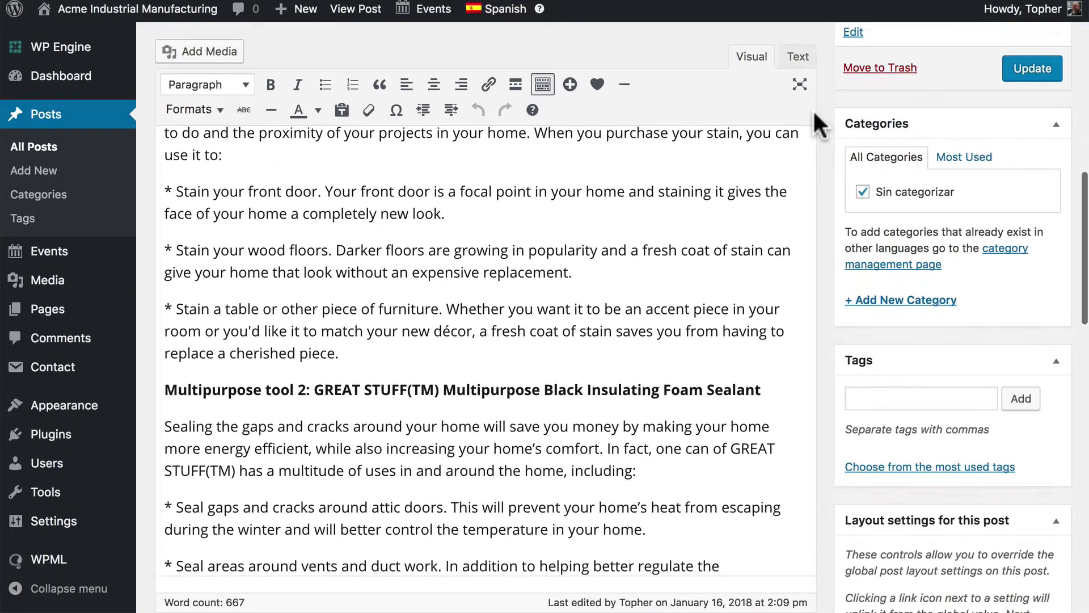
pyautogui.scroll(5, 814, 109)
pyautogui.scroll(8, 812, 109)
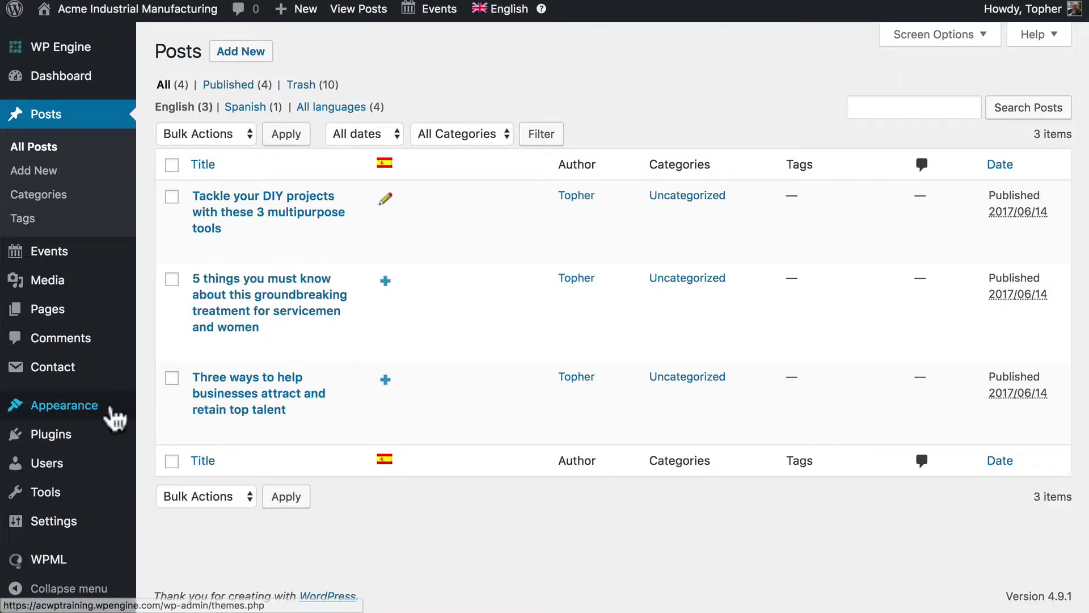
pyautogui.moveTo(48, 558)
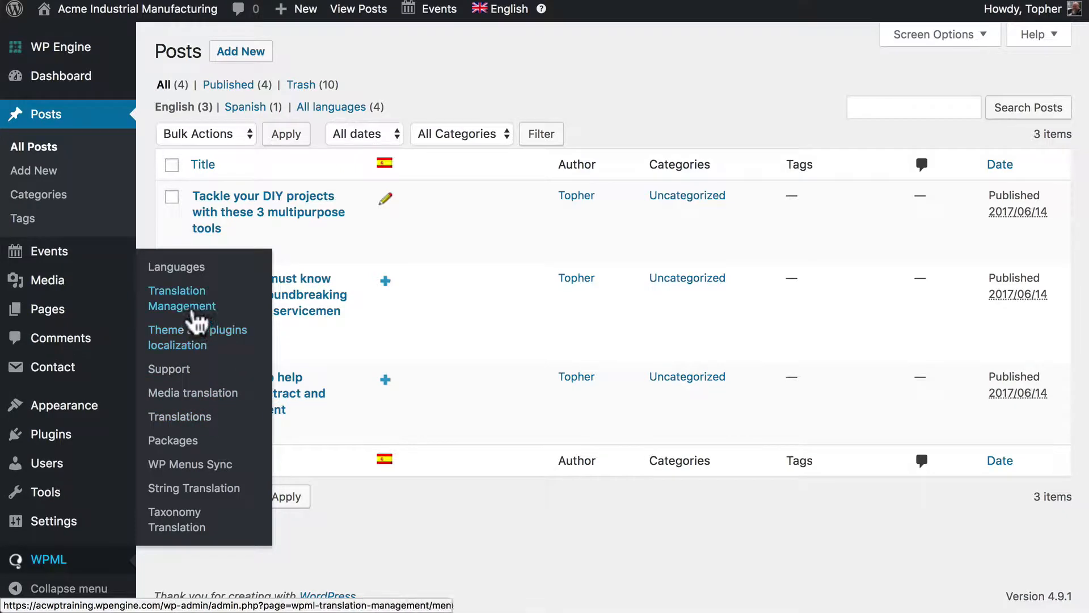
# - Bring up the Translations queue listing the DIY post's English-to-Spanish job
pyautogui.click(180, 416)
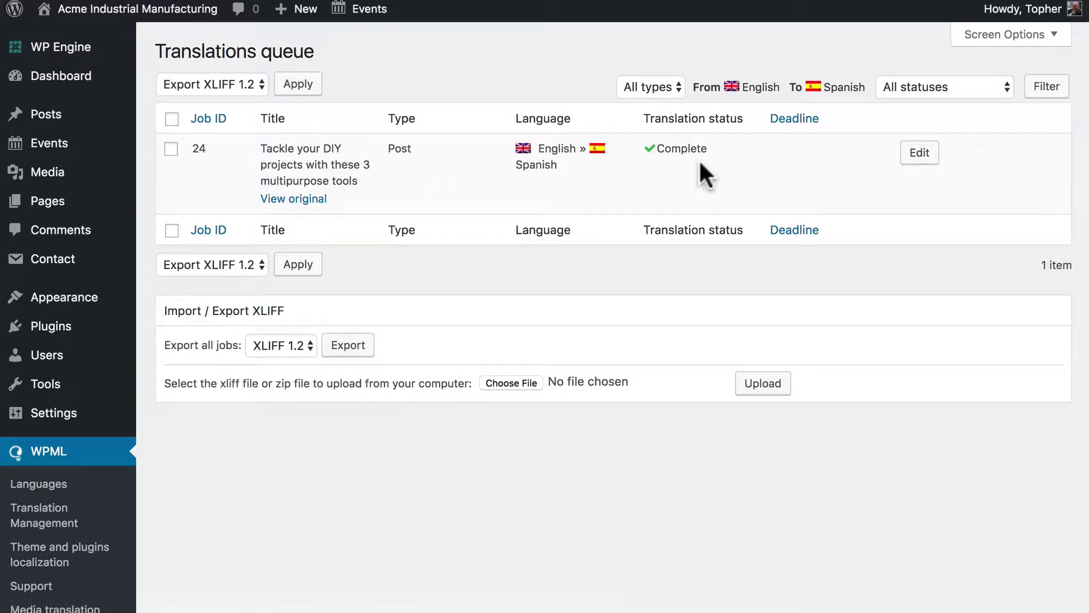
# - Edit job 24 and untick 'Translation is complete' for Title and Body, dropping to 33%
pyautogui.click(920, 153)
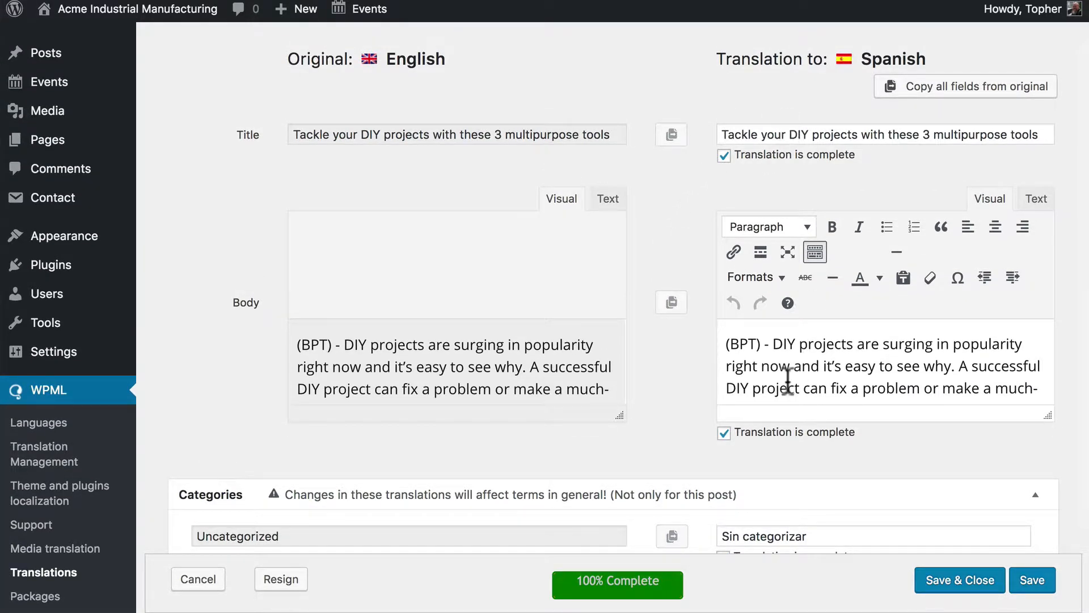
pyautogui.scroll(-3, 788, 379)
pyautogui.scroll(4, 788, 379)
pyautogui.scroll(-3, 685, 395)
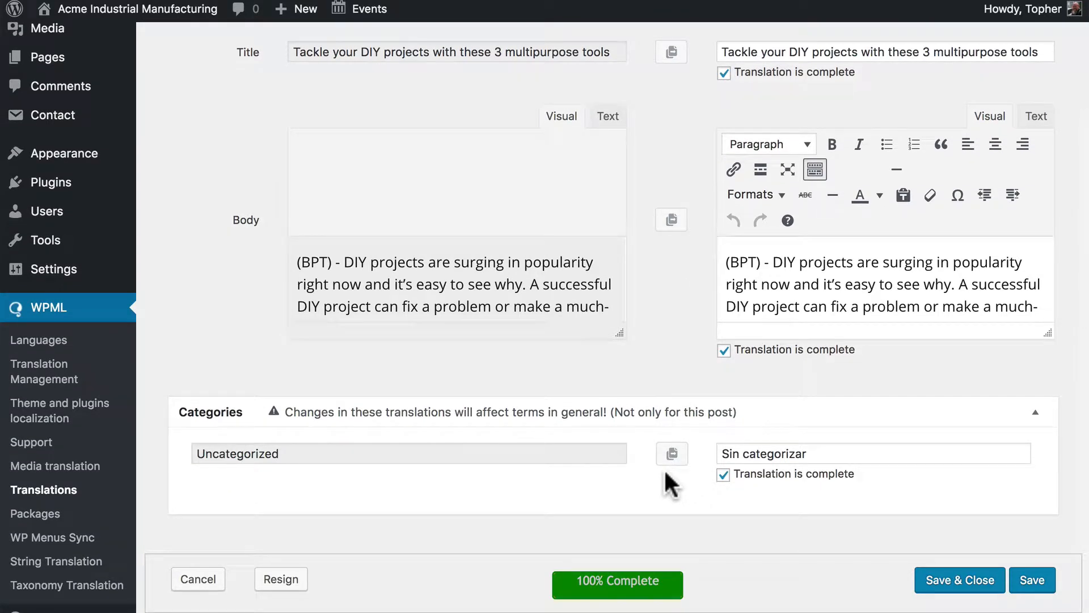
pyautogui.scroll(4, 665, 482)
pyautogui.click(725, 176)
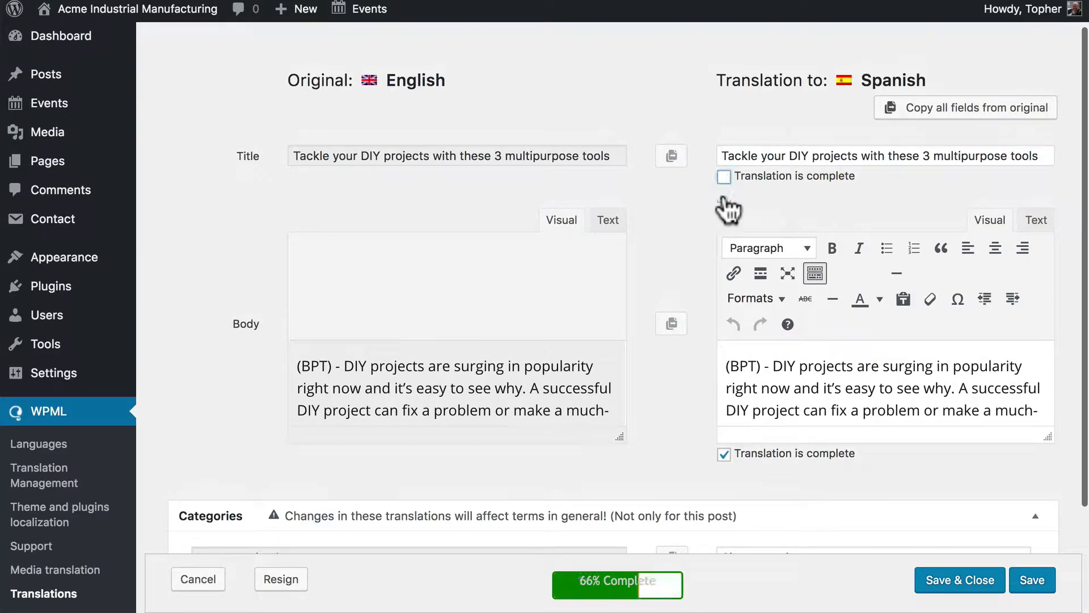
pyautogui.click(724, 454)
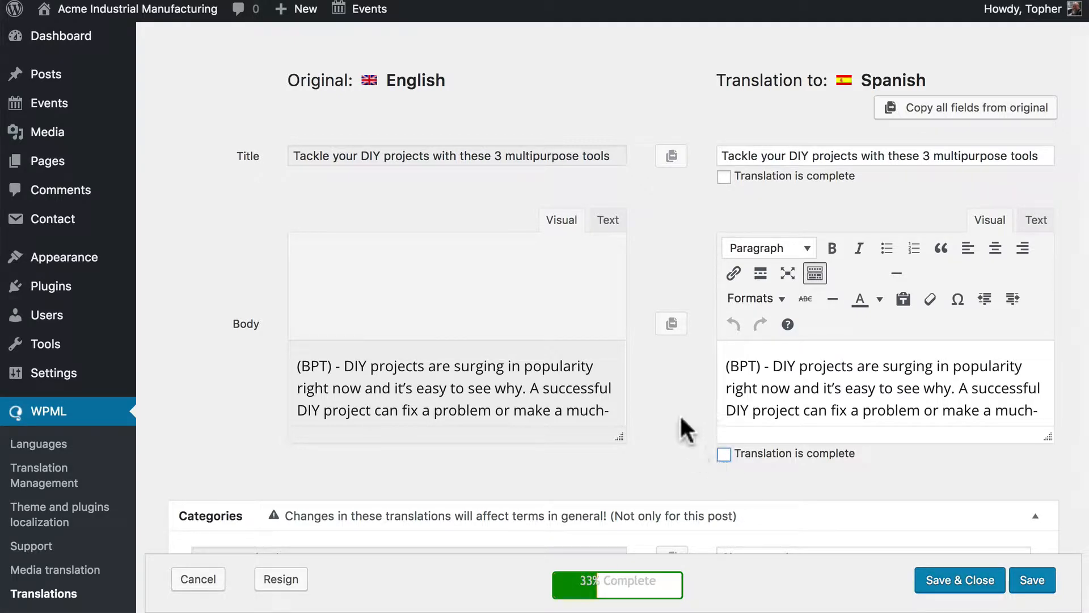
pyautogui.scroll(-3, 679, 408)
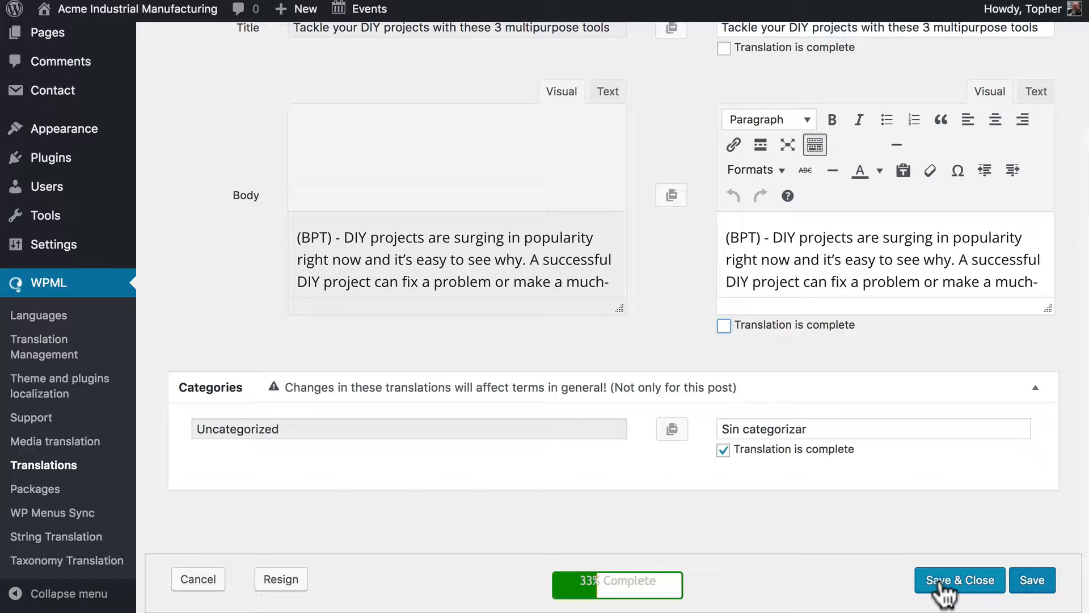
# - Save and close the job as in progress, then go to the DIY post's Spanish job
pyautogui.click(960, 579)
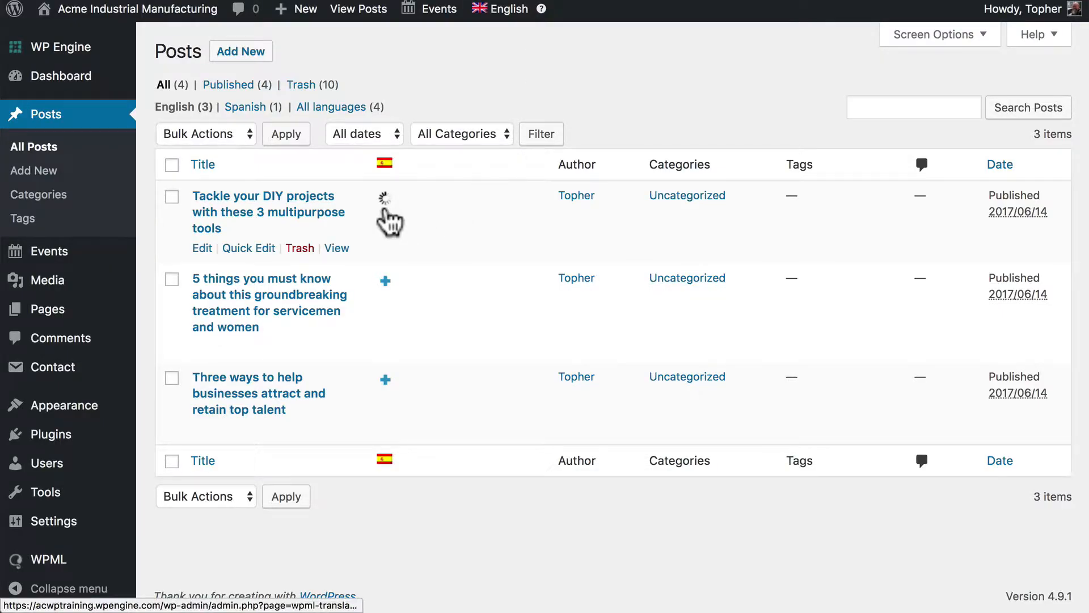
pyautogui.moveTo(384, 205)
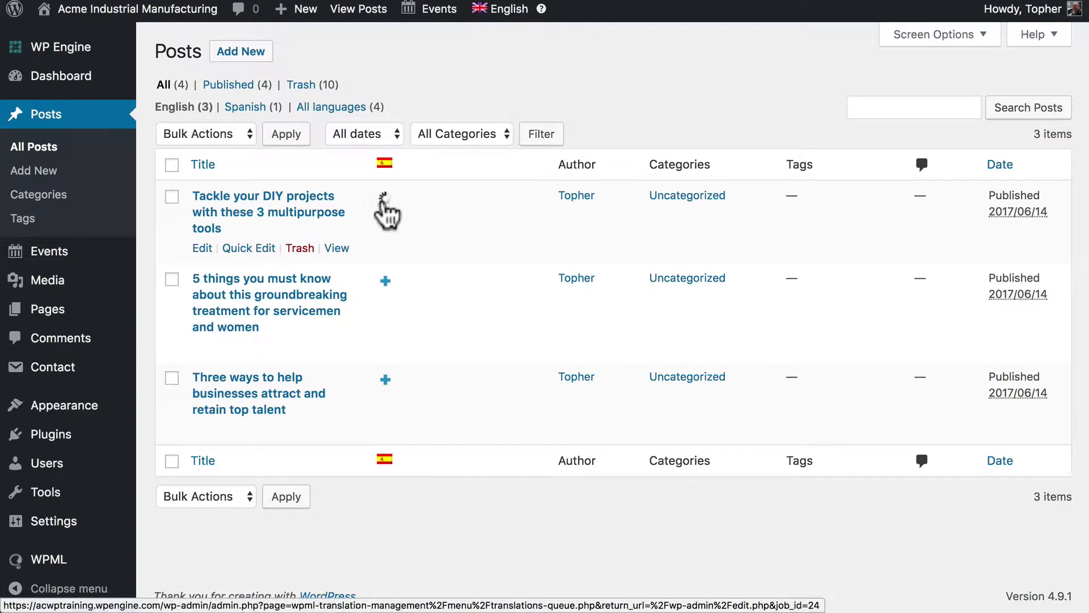
pyautogui.click(385, 204)
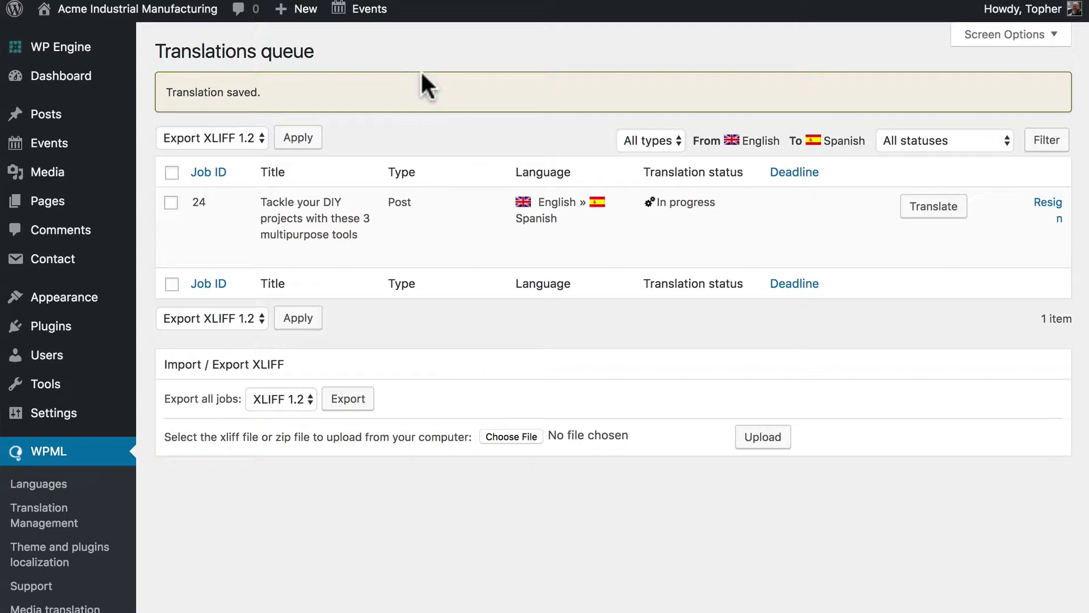
pyautogui.moveTo(595, 225)
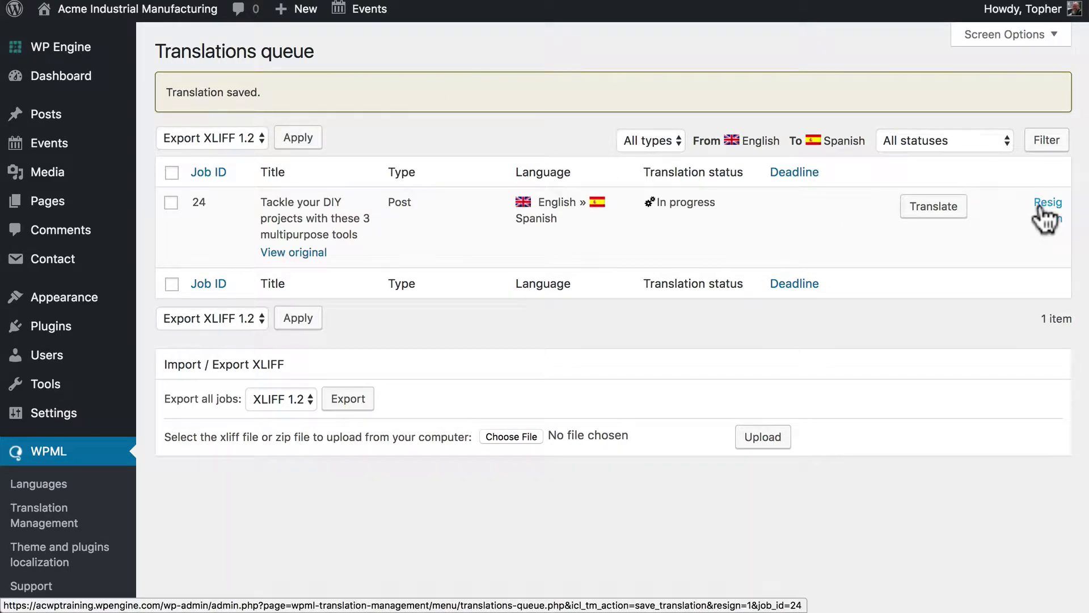
# - Resign from job 24, confirm, then take it back with 'Take and translate'
pyautogui.click(1047, 204)
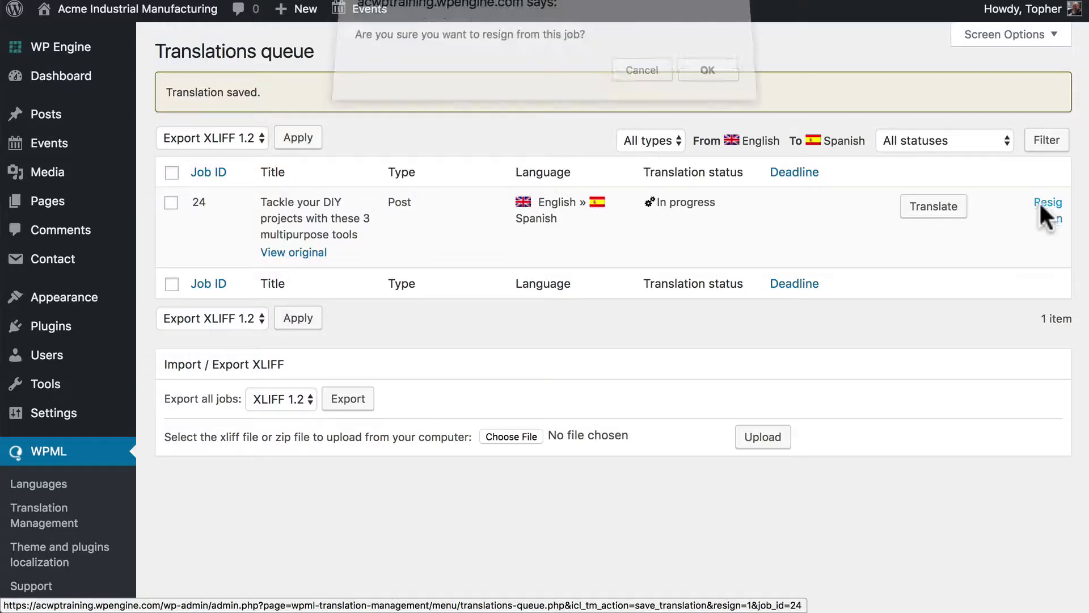
pyautogui.press('Return')
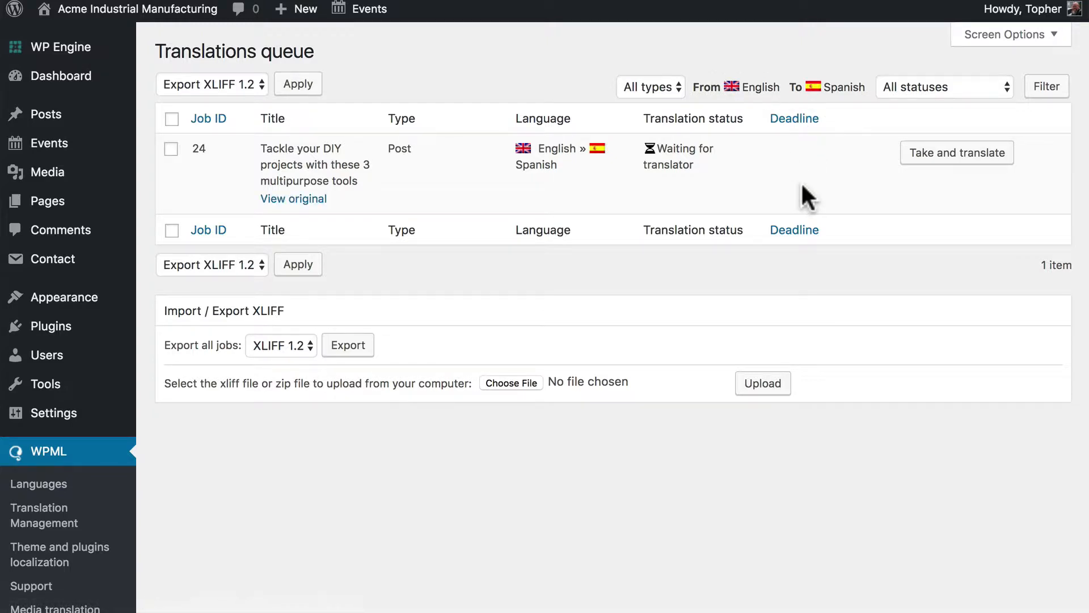
pyautogui.click(958, 152)
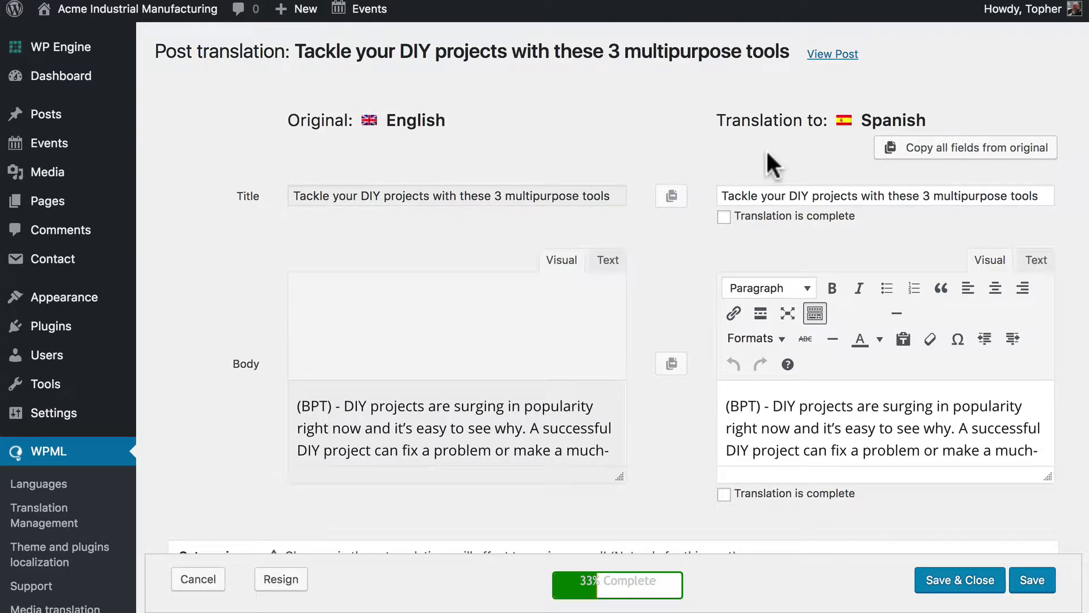
pyautogui.scroll(-4, 766, 162)
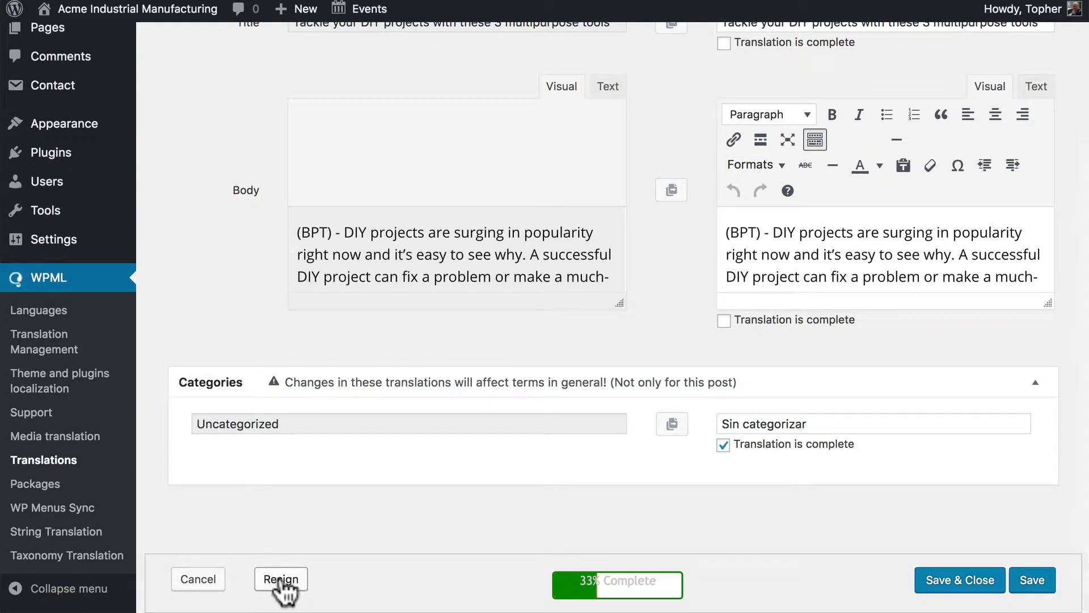
pyautogui.scroll(3, 681, 221)
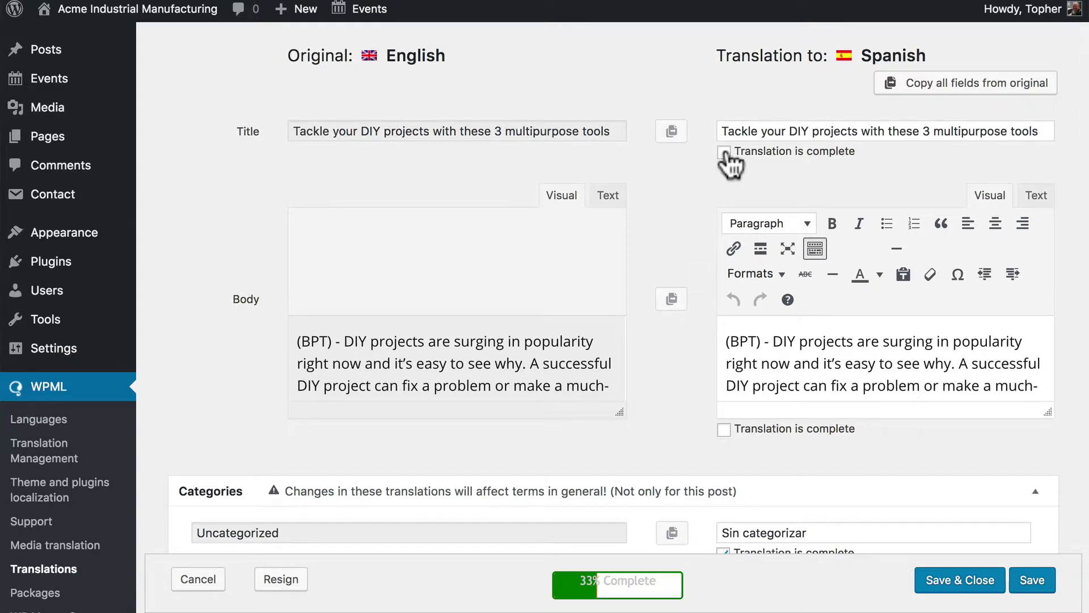
pyautogui.scroll(2, 698, 222)
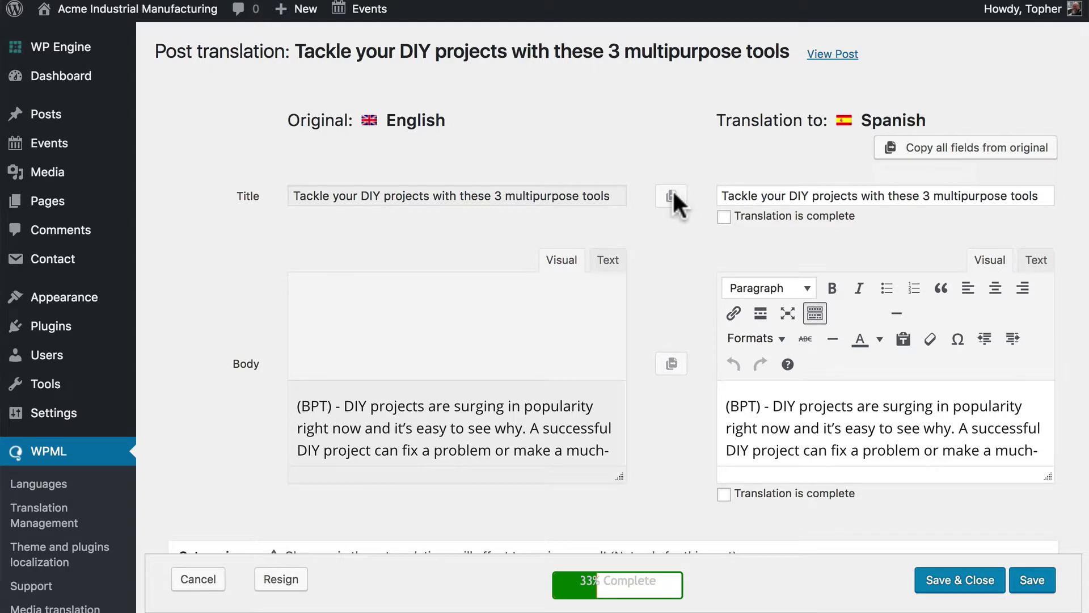
# - Delete the Spanish title text and copy the original English title into it
pyautogui.tripleClick(741, 197)
pyautogui.press('BackSpace')
pyautogui.click(684, 258)
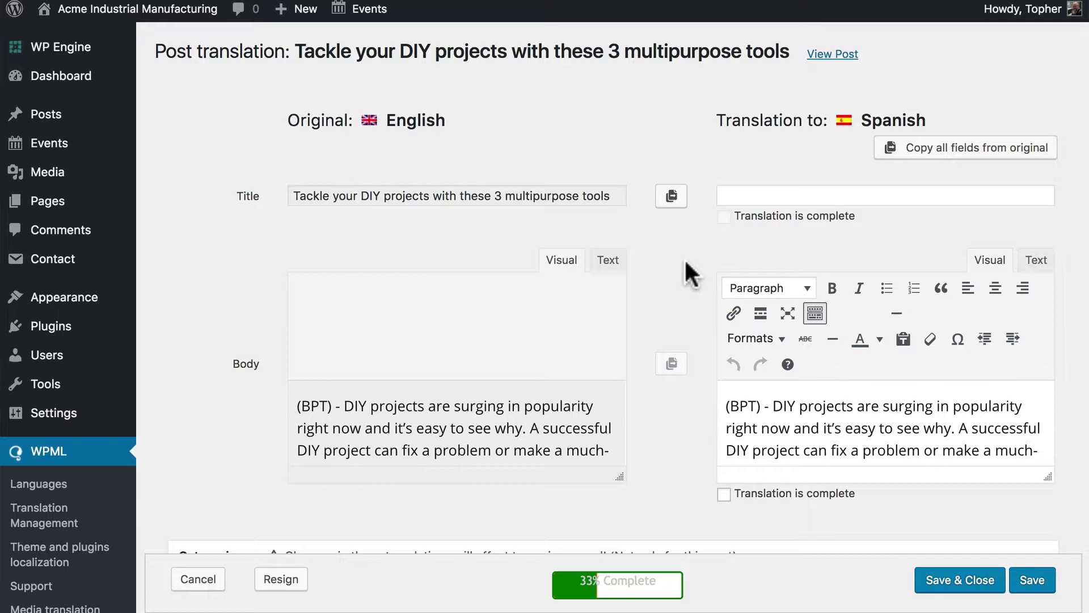
pyautogui.click(671, 198)
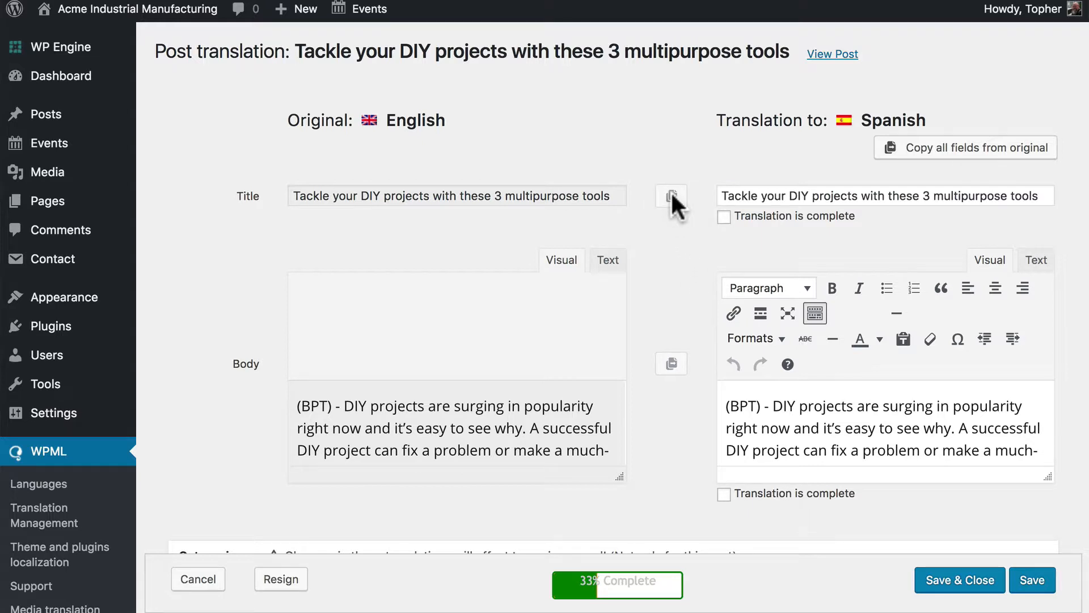
# - Save, reopen the job, tick both 'Translation is complete' boxes for 100%, and save and close
pyautogui.click(947, 580)
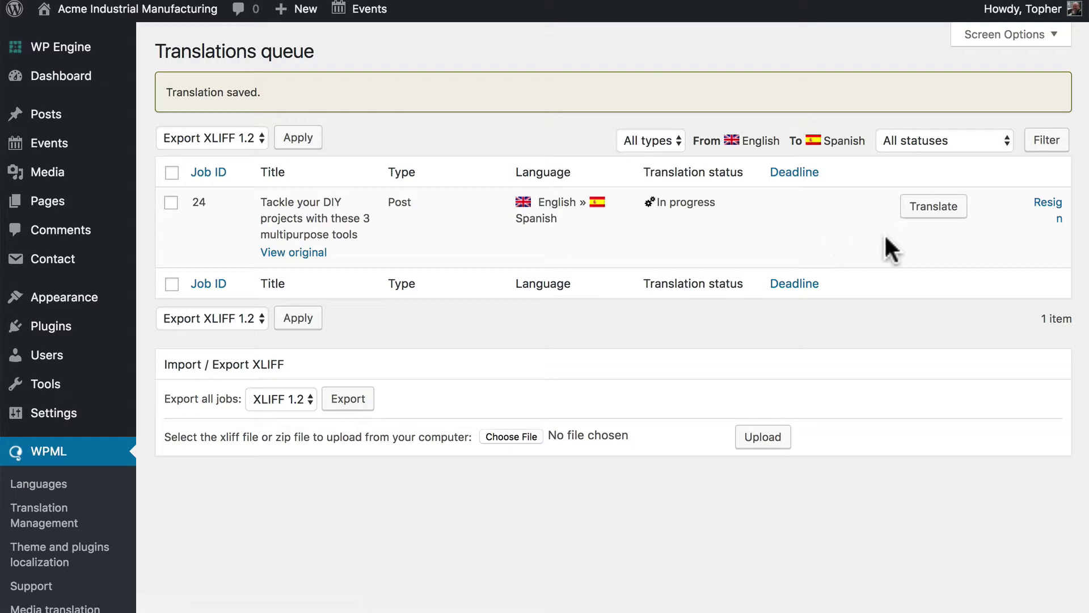
pyautogui.click(934, 207)
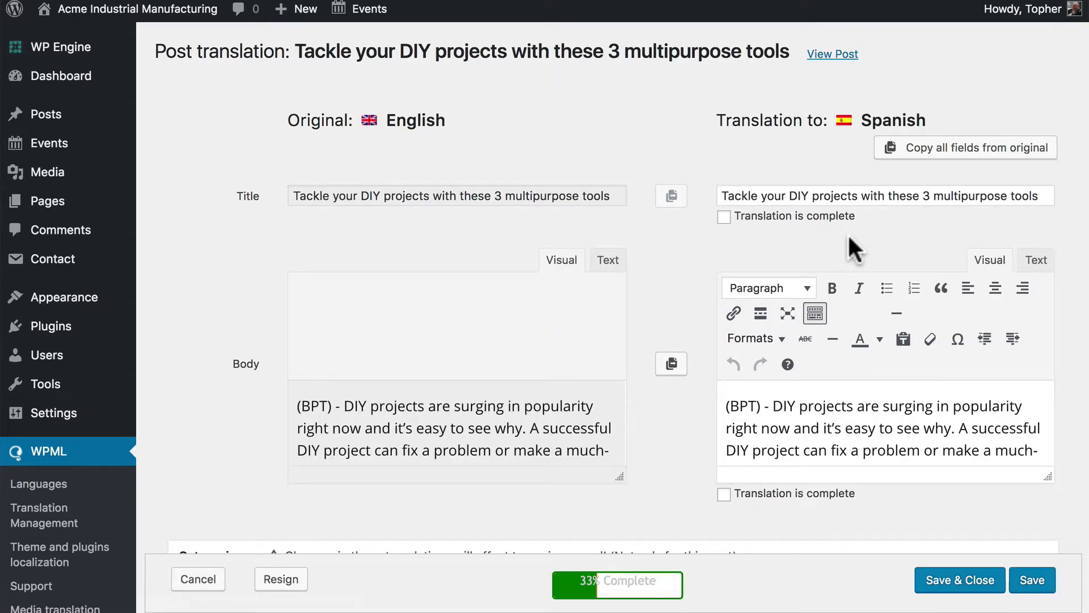
pyautogui.click(724, 218)
pyautogui.click(725, 494)
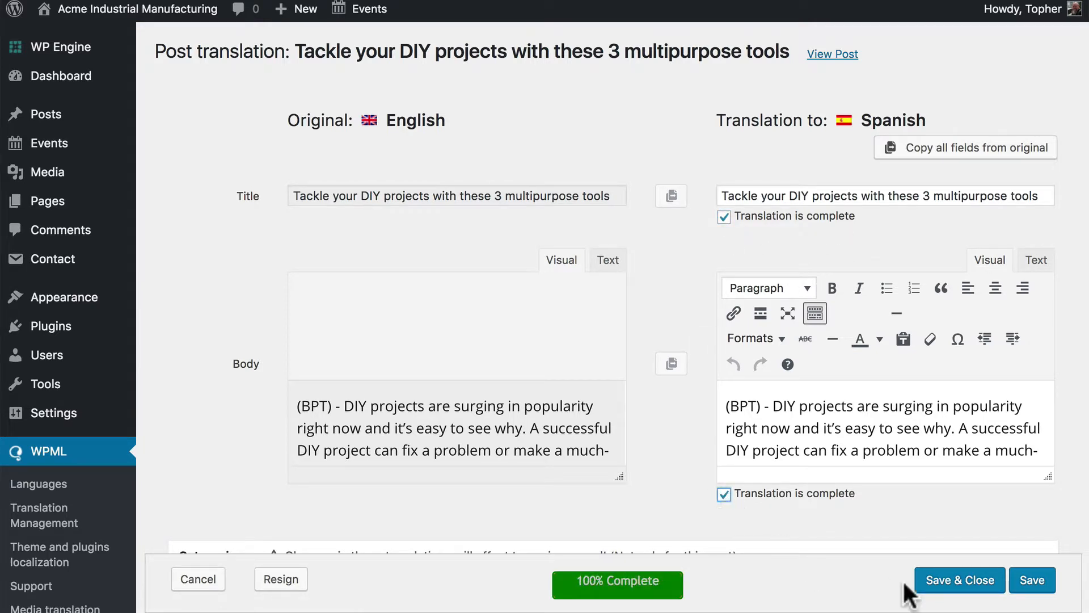
pyautogui.click(945, 580)
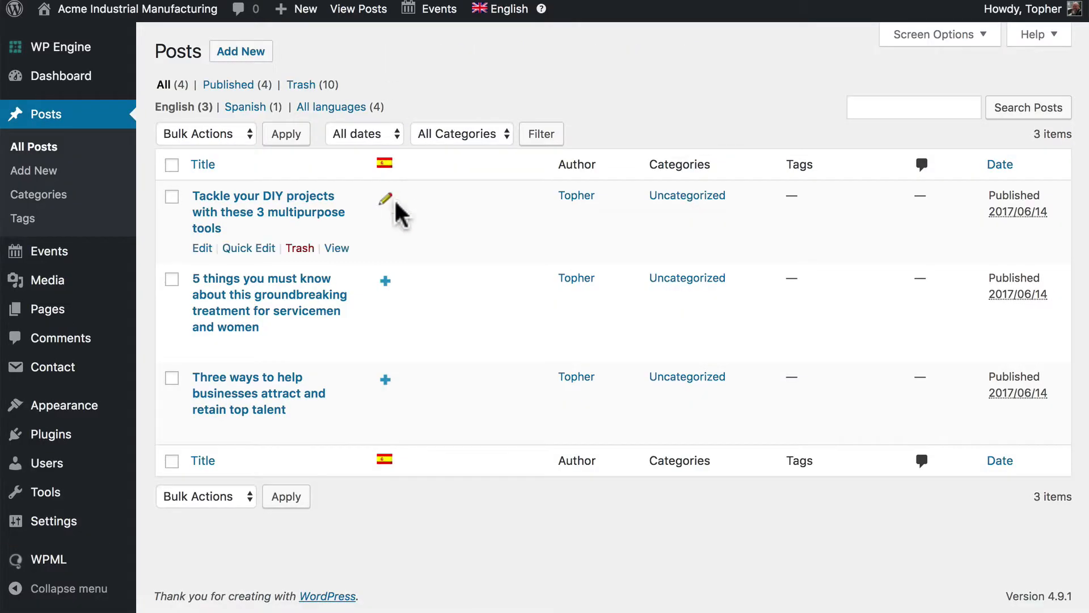